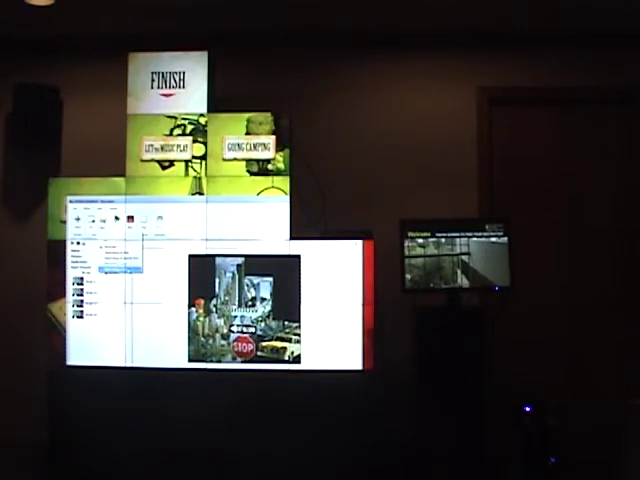
pyautogui.click(120, 269)
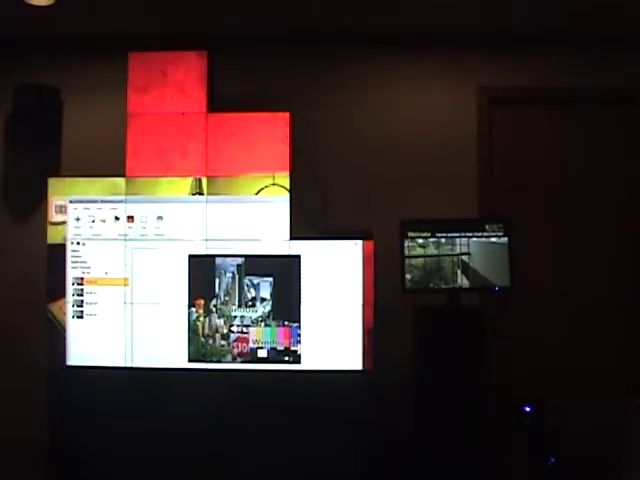